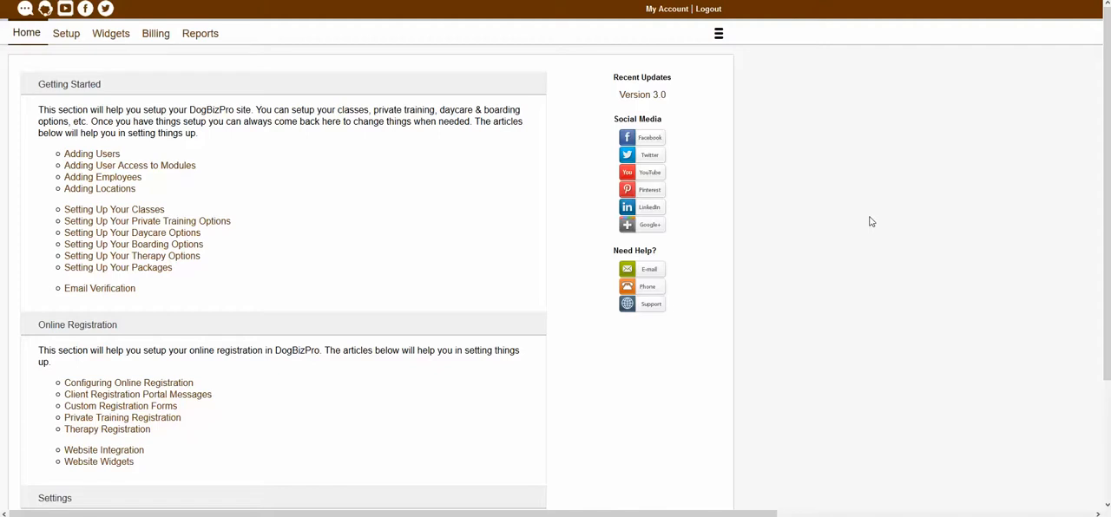
Open the list of user accounts in the Getting Started section of the setup.
click(722, 38)
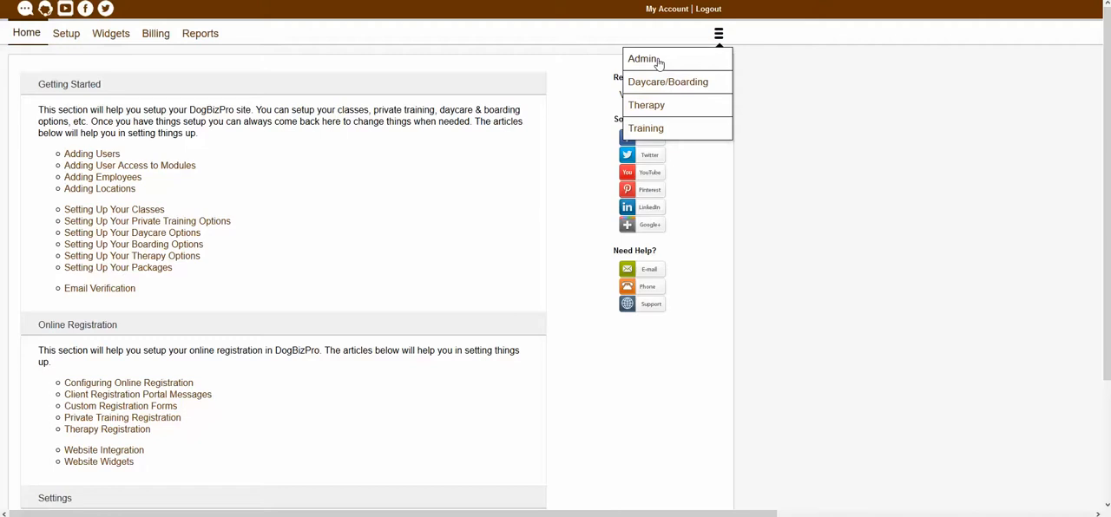
click(894, 111)
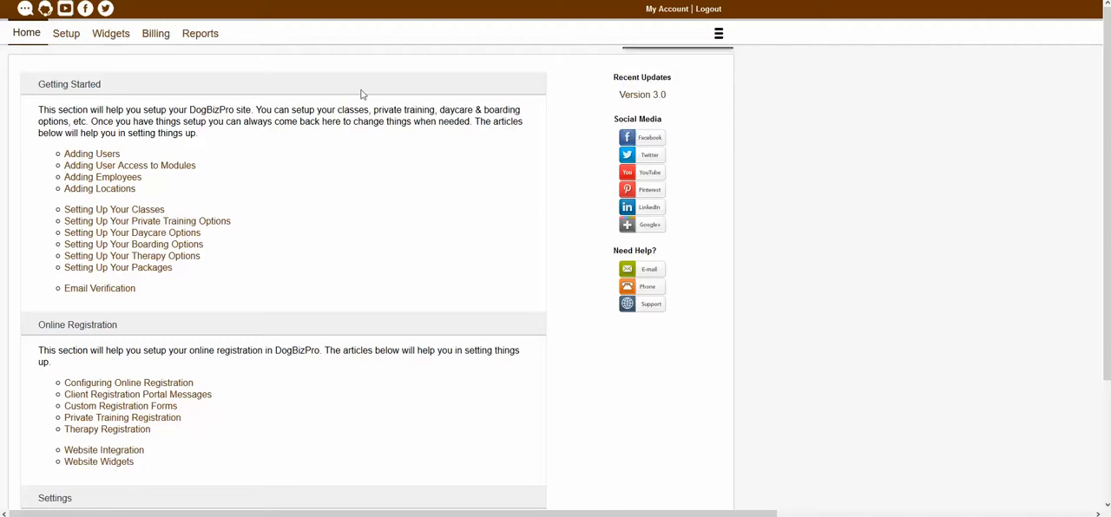
click(67, 39)
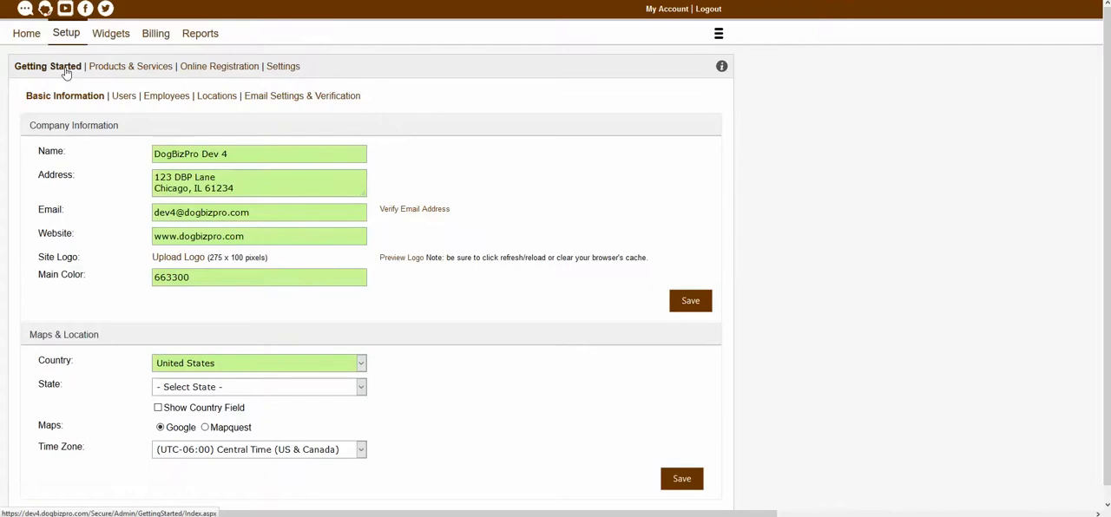
click(123, 99)
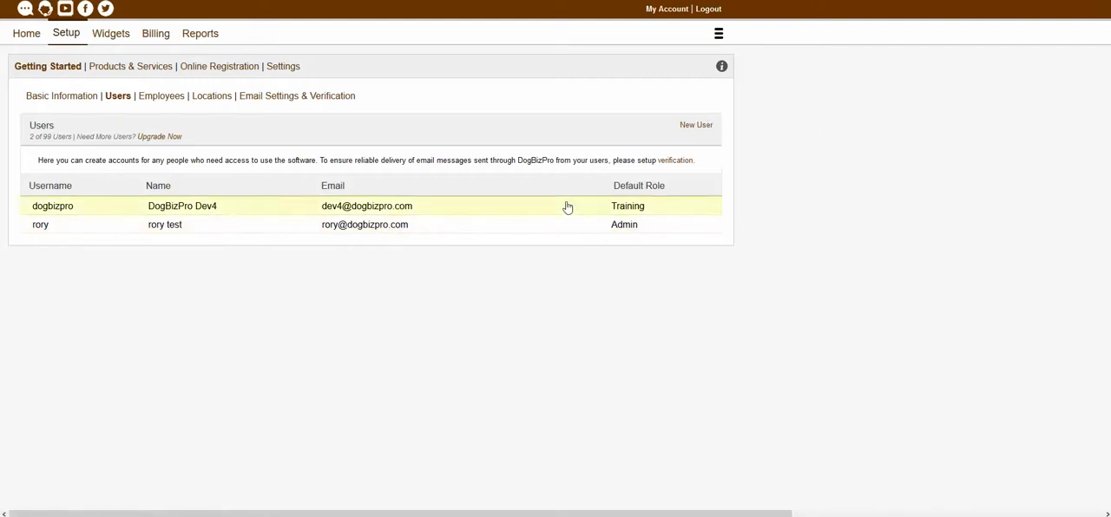
Review the first listed user's account details and module access, and save the record to close it.
click(497, 210)
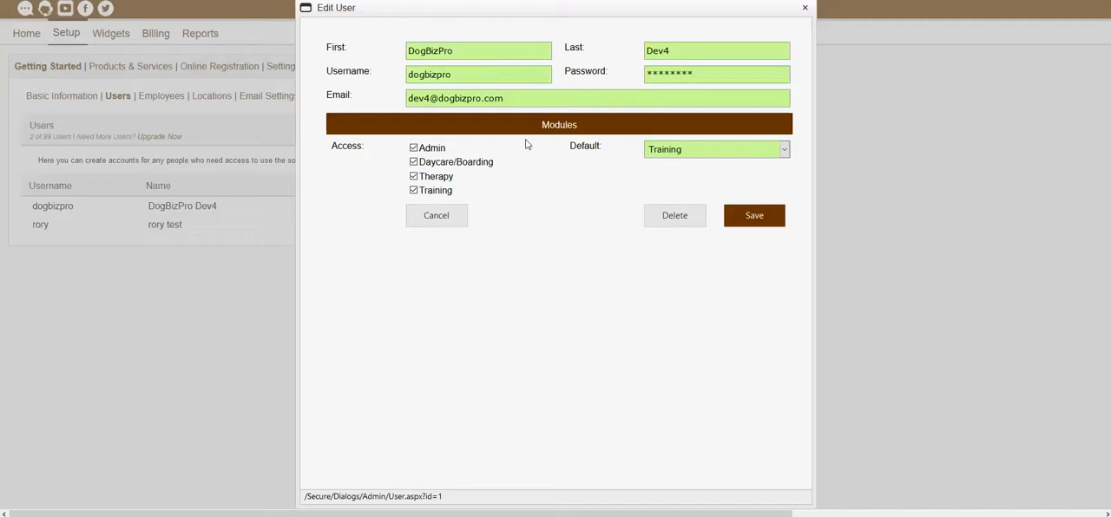
click(768, 227)
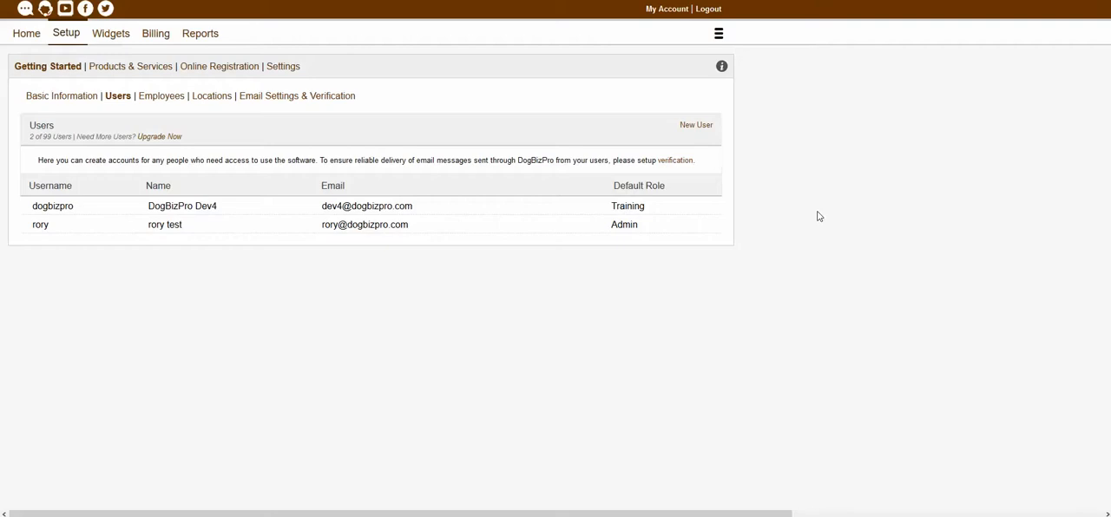
Start a new user account and enter the user's first and last name.
click(695, 129)
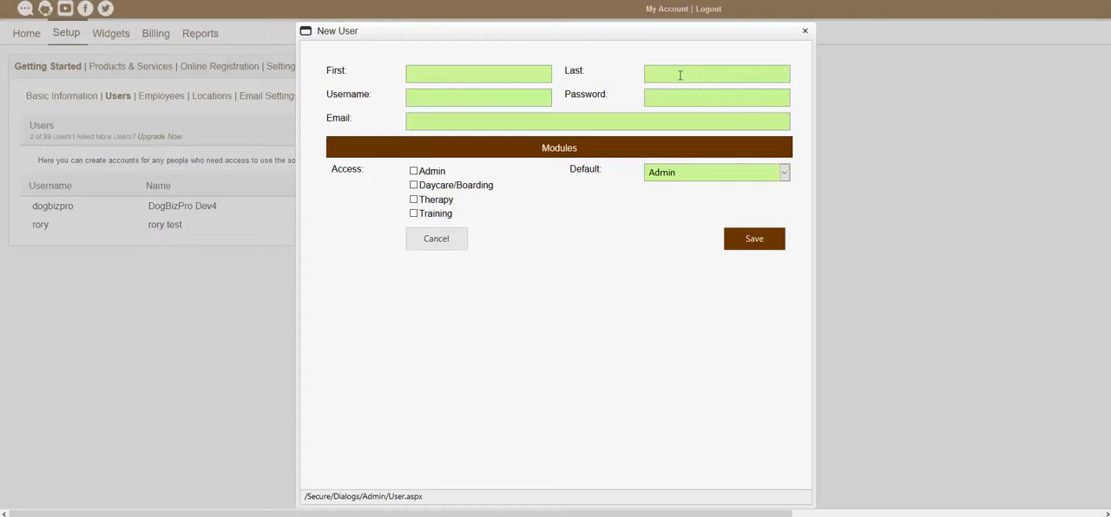
click(537, 79)
text(Test)
key(Tab)
text(User)
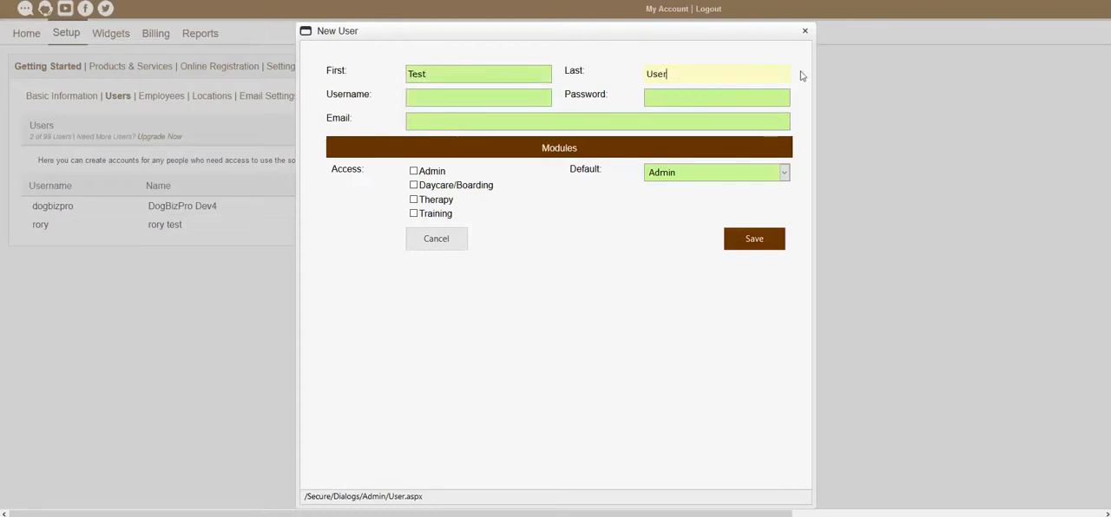
key(Tab)
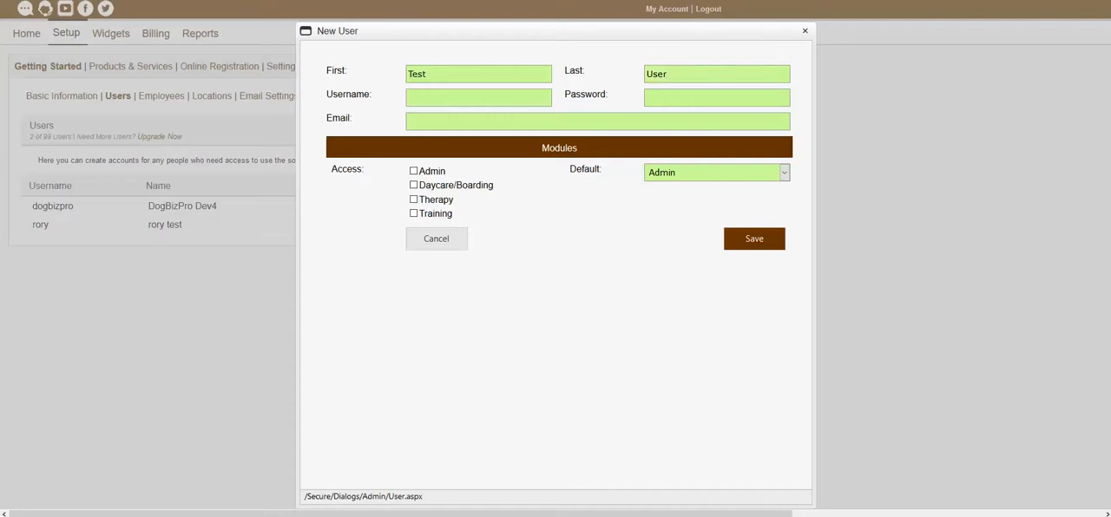
Set the new user's username to TestUsername and enter the account password.
click(495, 99)
text(Test)
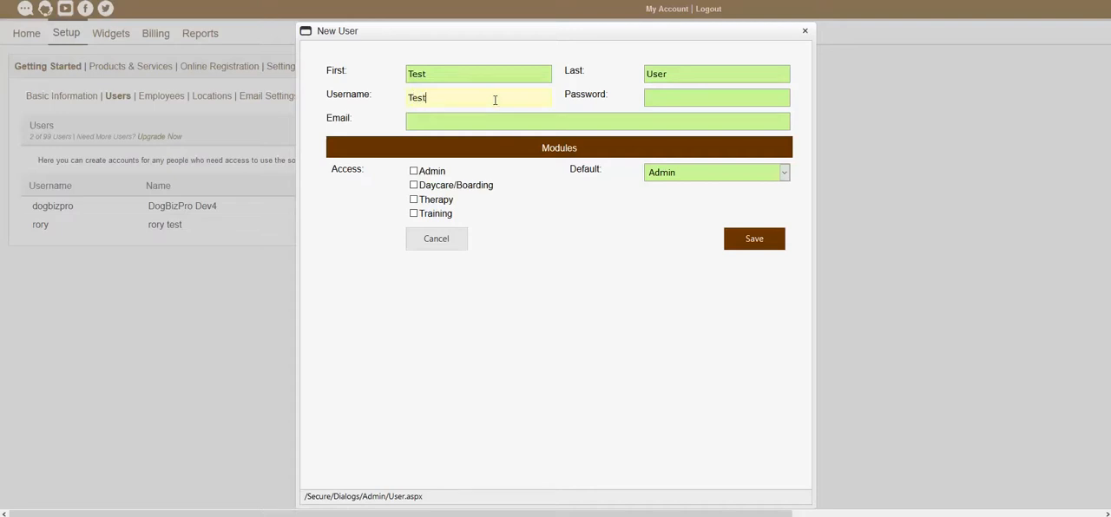
text(Username)
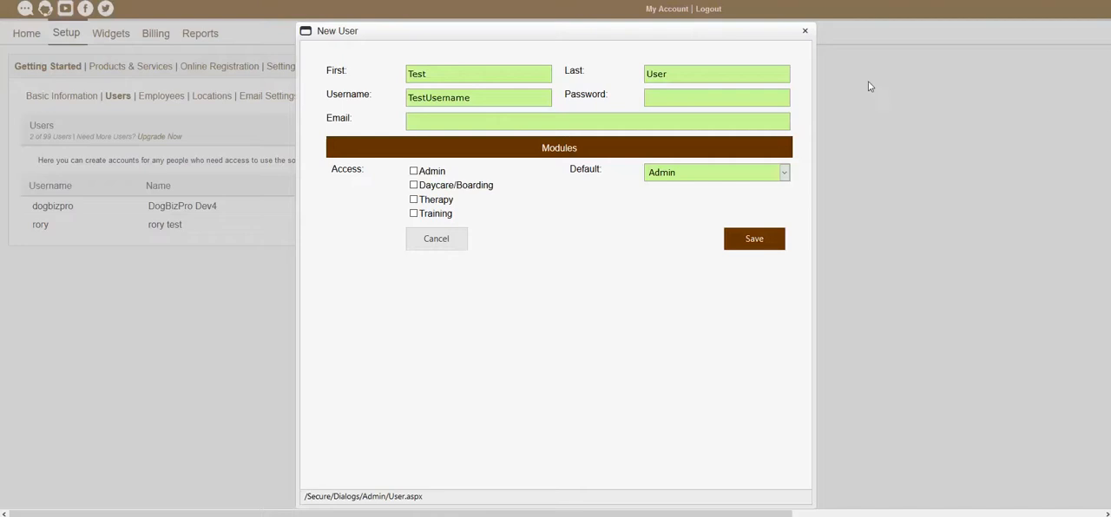
click(679, 98)
text(password)
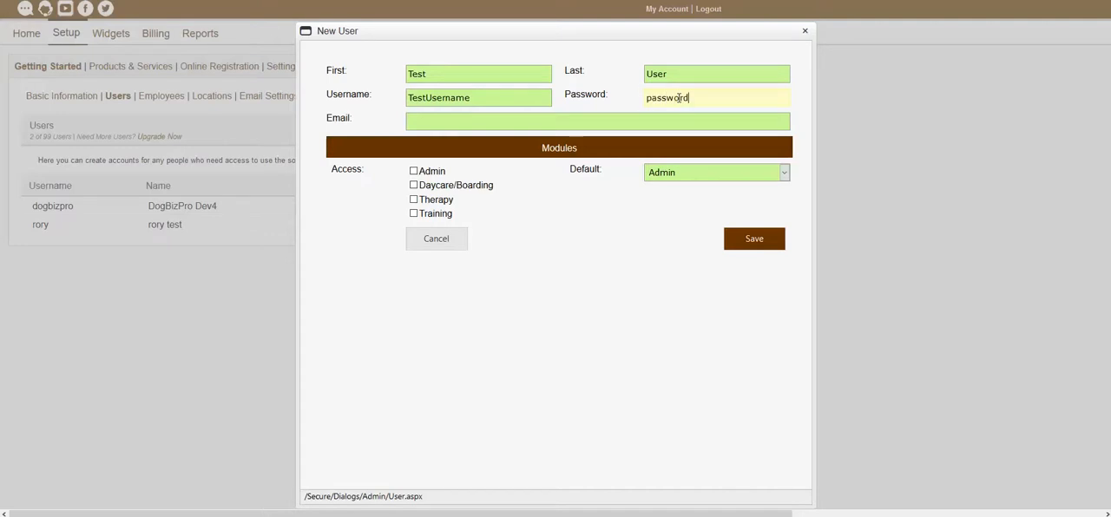
click(596, 127)
key(Tab)
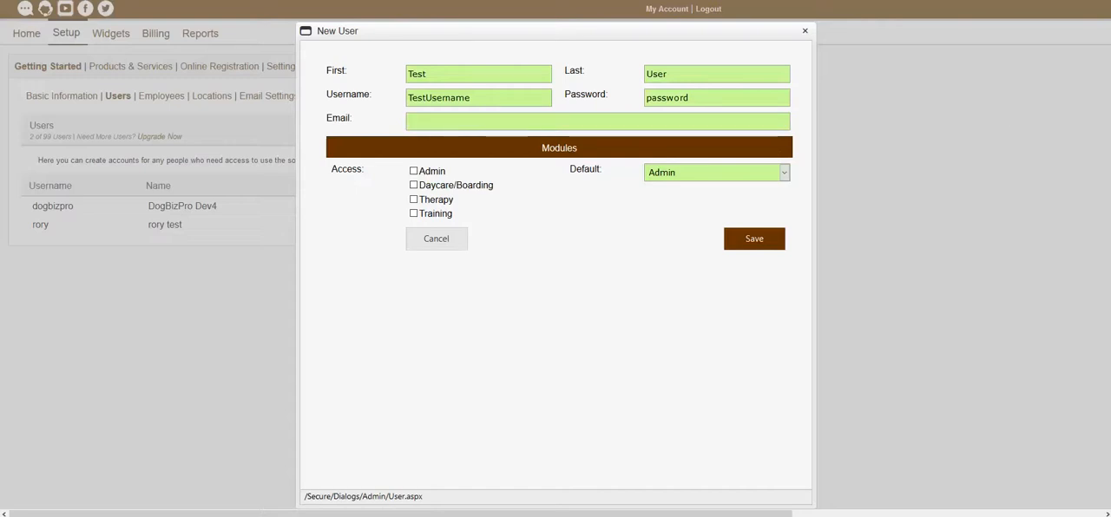
Fill in the new user's e-mail address, using the suggested earlier entry.
click(492, 122)
text(testemail)
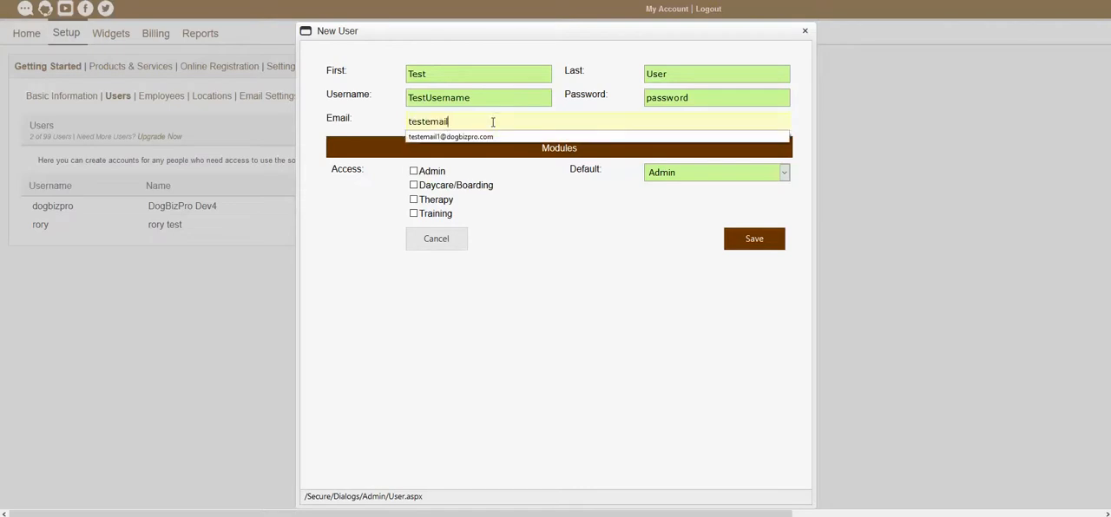
click(500, 136)
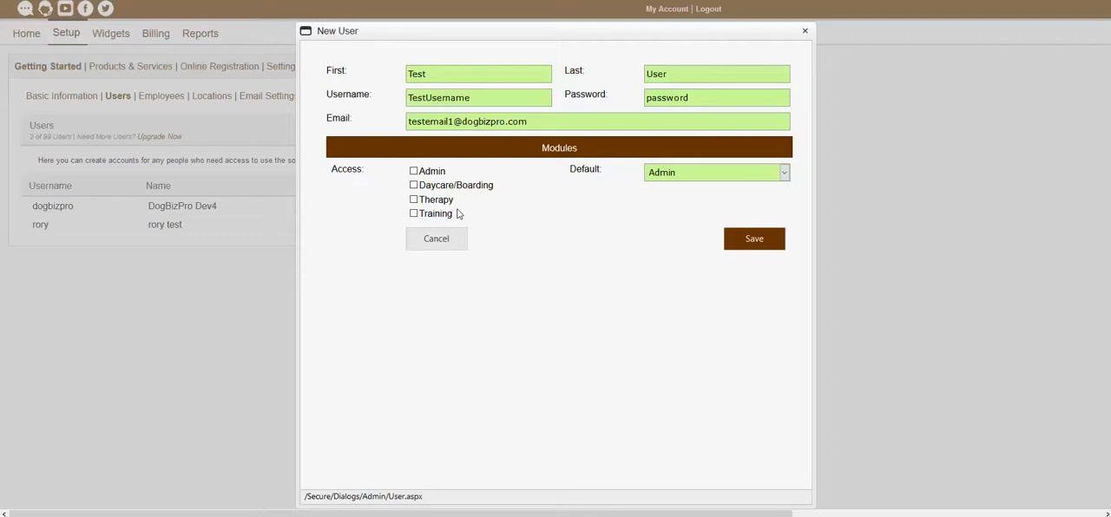
Grant the new user access to Training, Therapy, Daycare/Boarding and Admin, and make Training the default module.
click(414, 215)
click(414, 199)
click(414, 185)
click(413, 172)
click(666, 179)
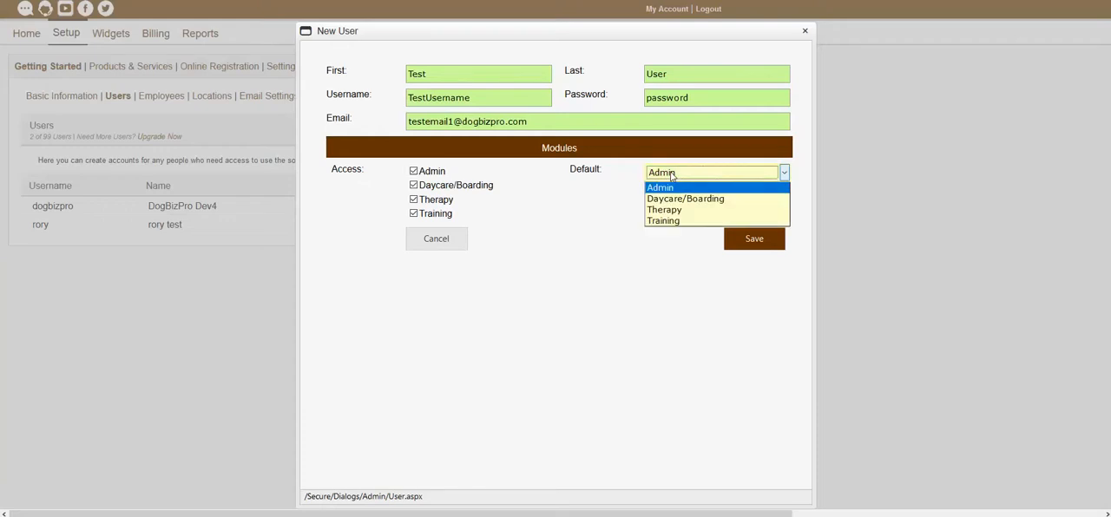
click(659, 221)
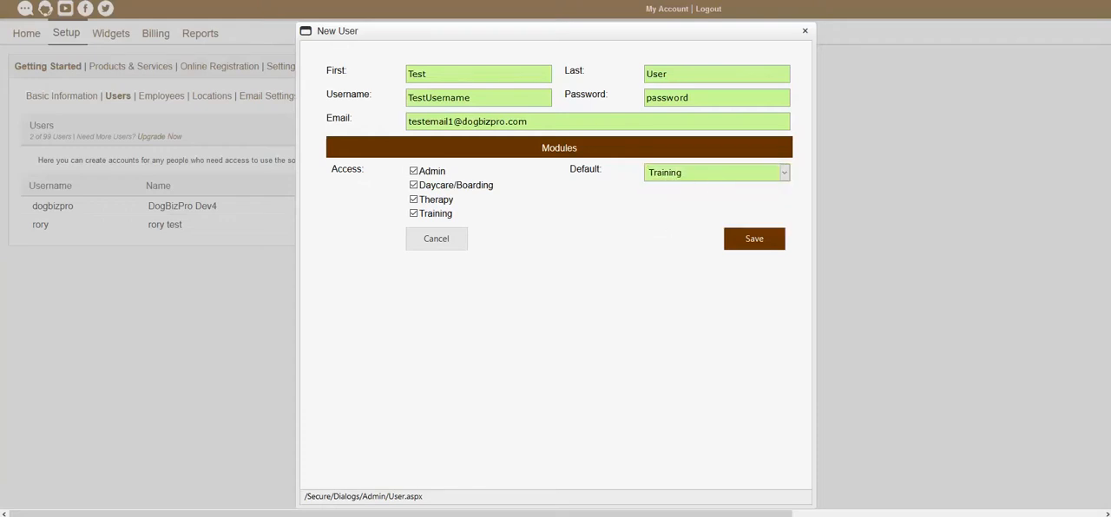
Check the default module choices without changing the selection, and save the new user account.
click(688, 180)
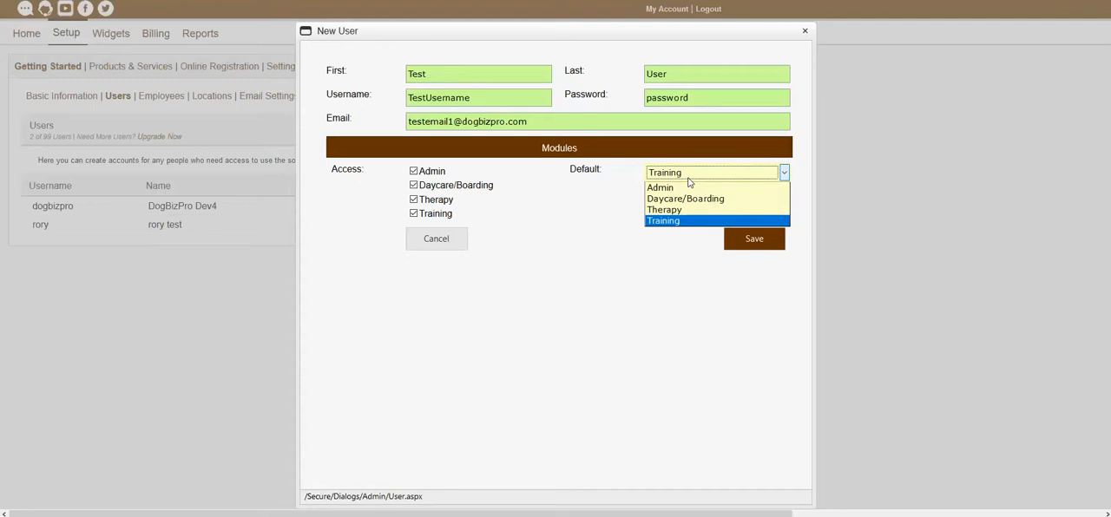
click(605, 189)
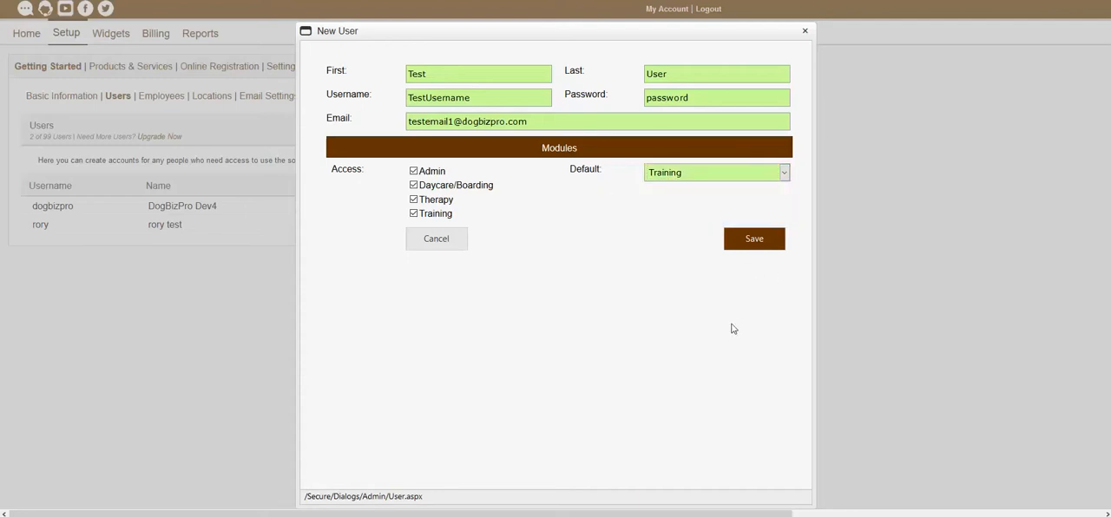
click(753, 250)
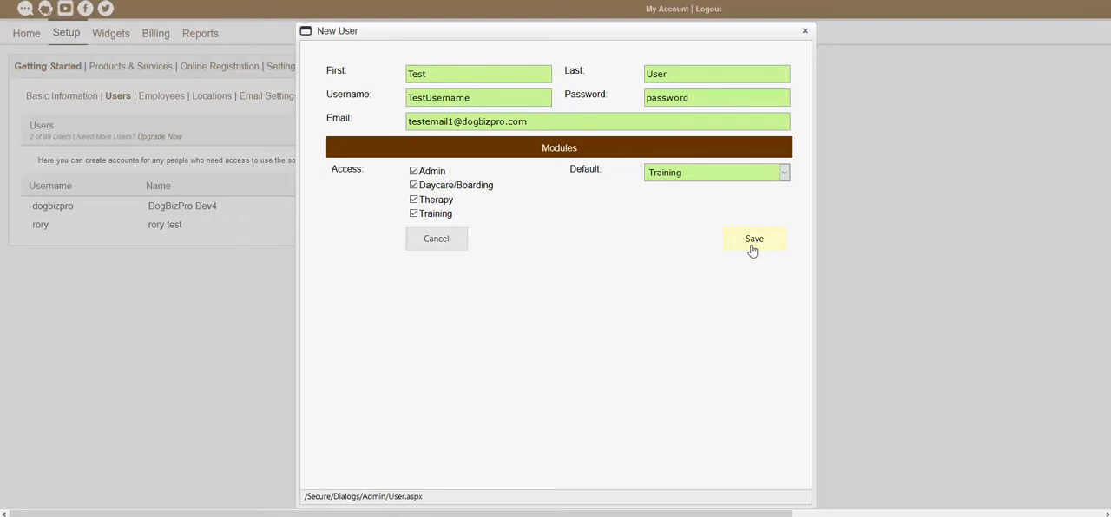
click(753, 251)
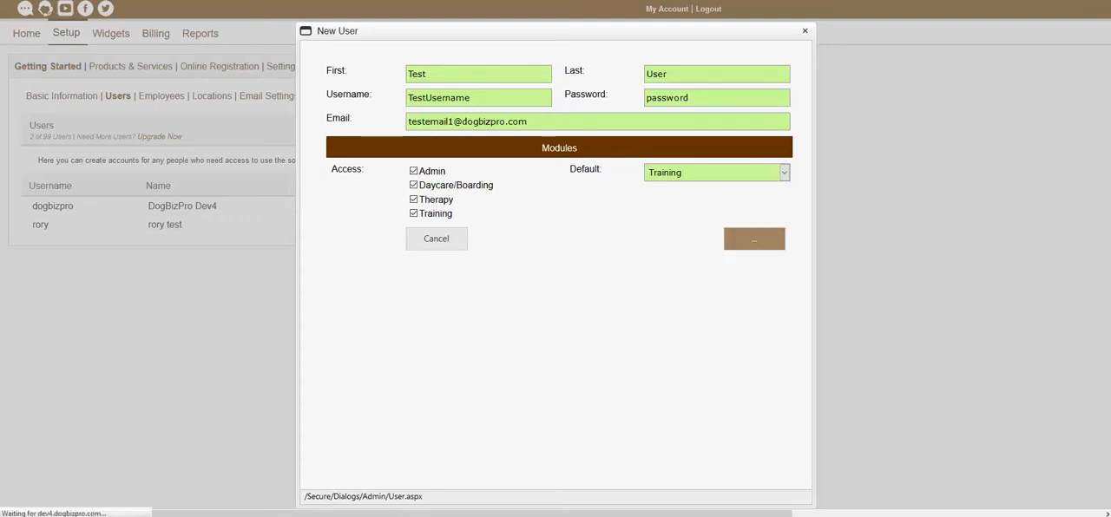